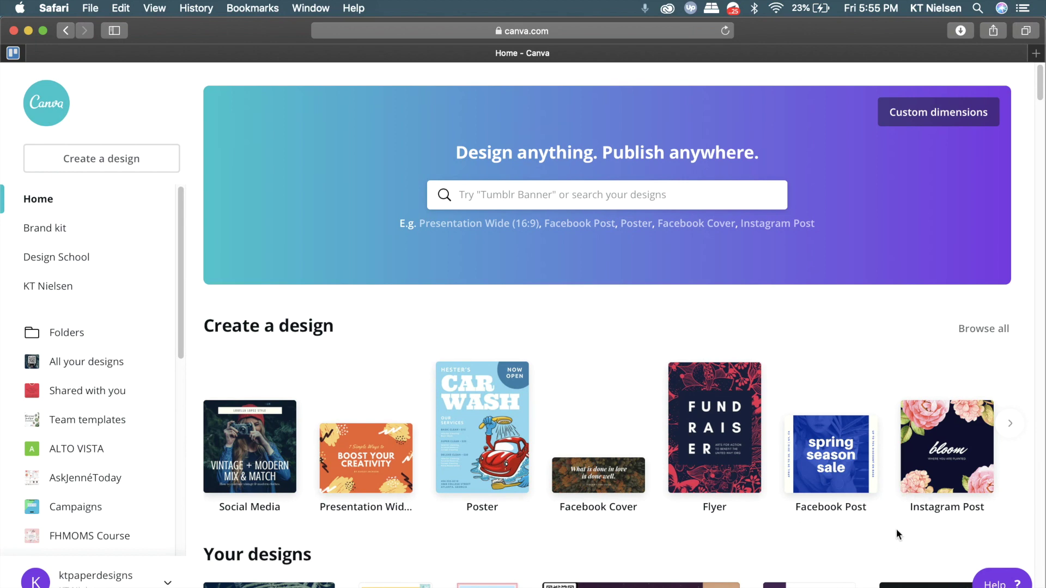
scroll(894, 539, down, 1)
scroll(893, 540, down, 3)
scroll(894, 523, down, 1)
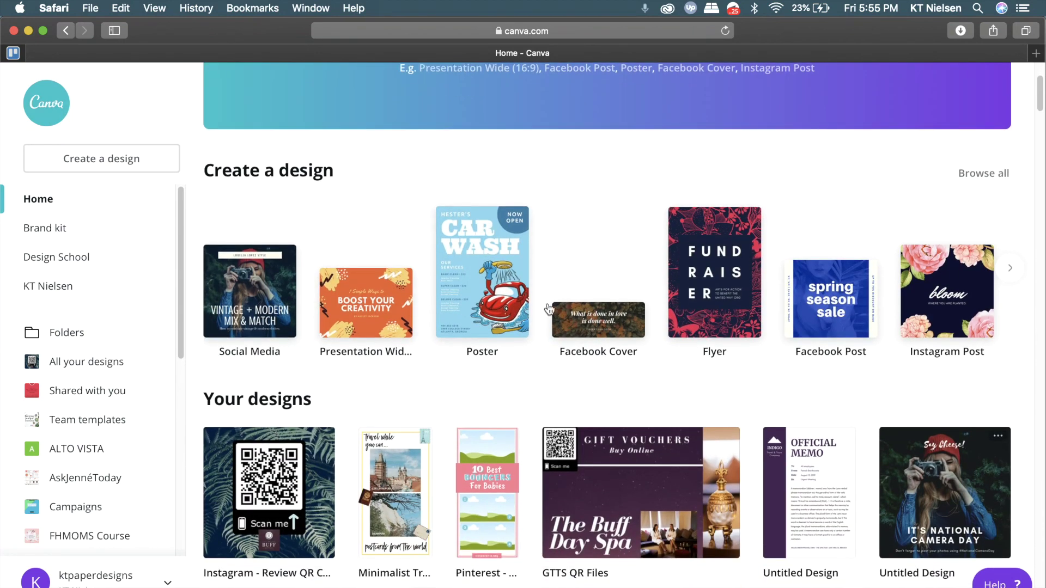
scroll(889, 411, down, 1)
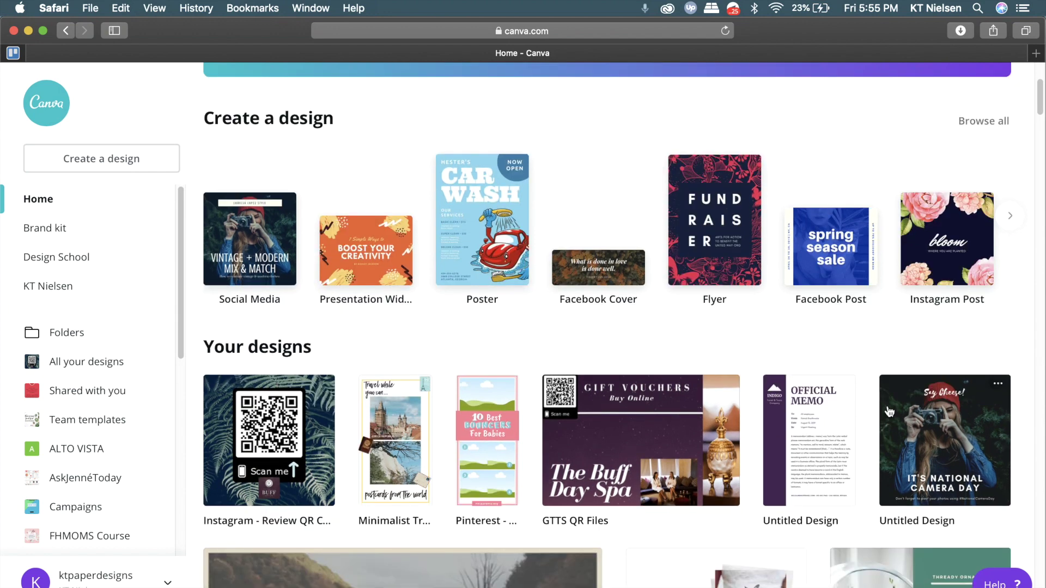
mouse_move(269, 491)
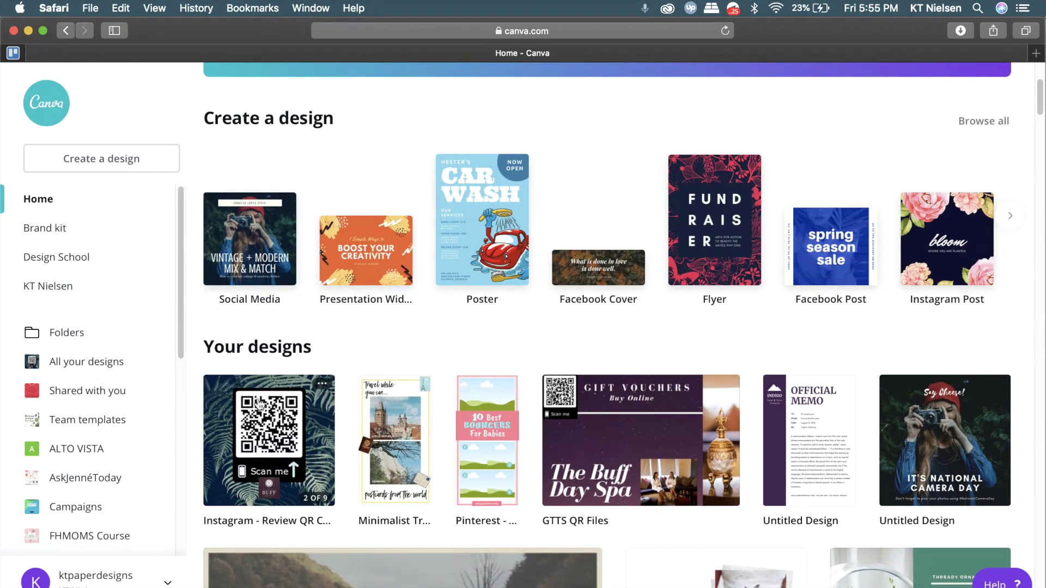
- Open the Instagram - Review QR Code design from Your designs
click(259, 403)
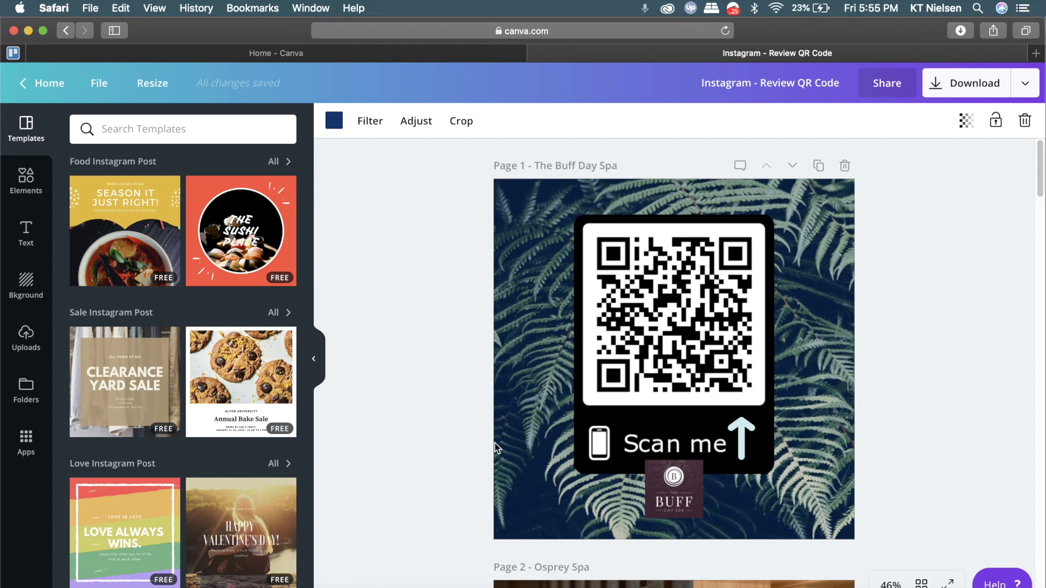
click(969, 87)
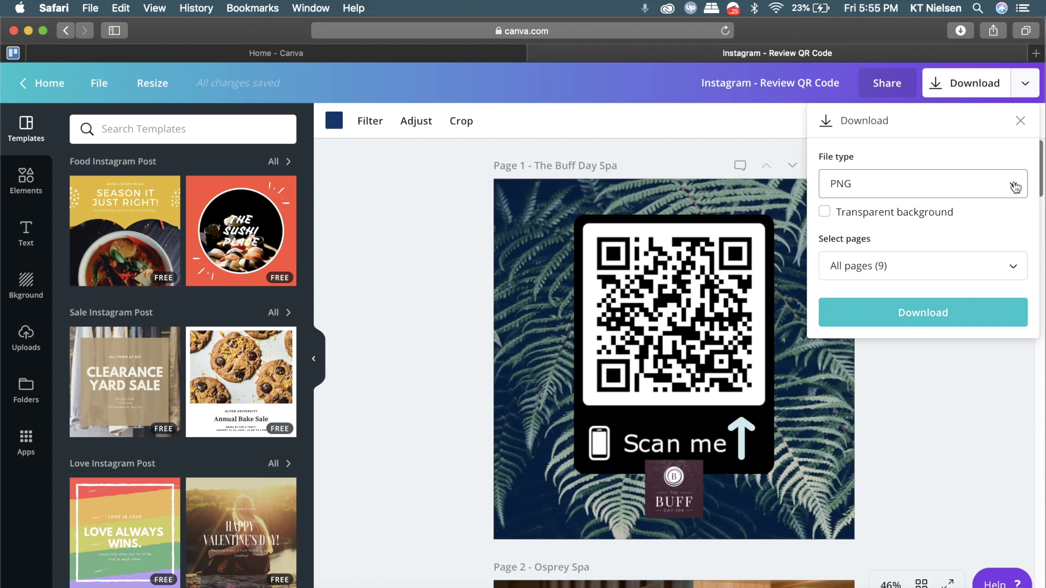
- Review the available file types and keep PNG as the download format
click(1015, 188)
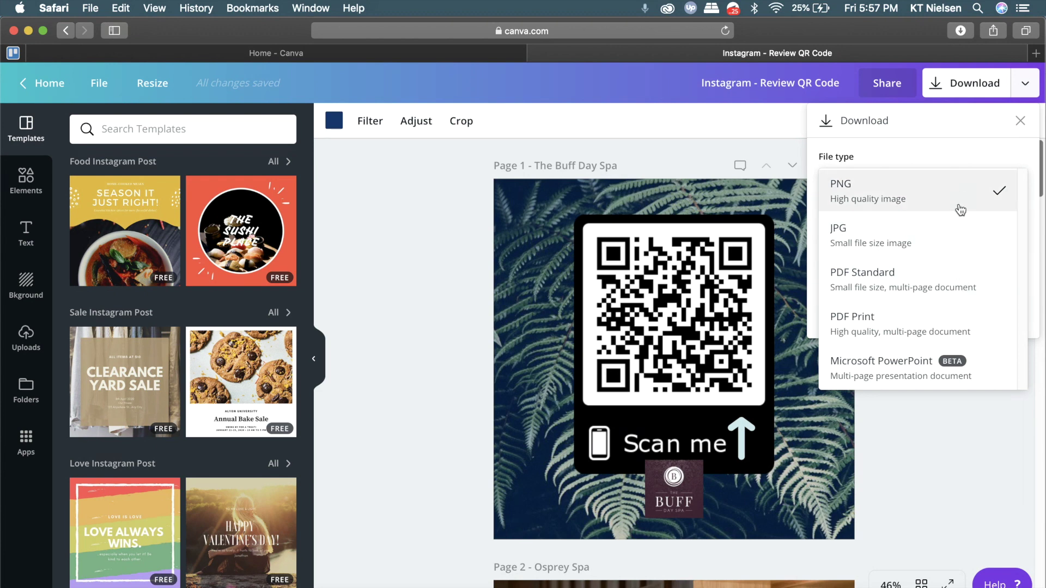
click(937, 151)
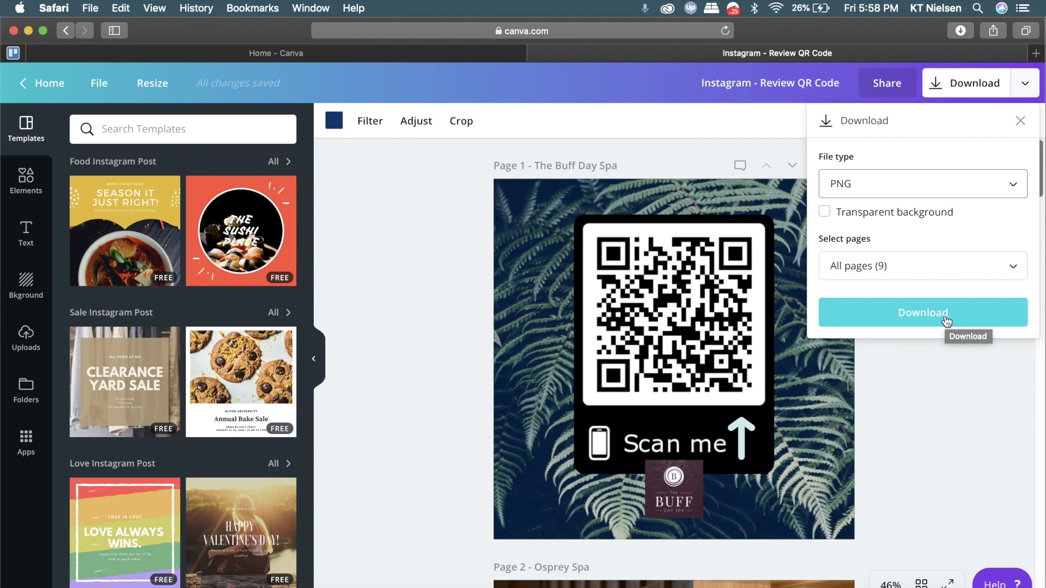
- Select only Page 6 – Brehon Hotel and start the PNG download
click(942, 265)
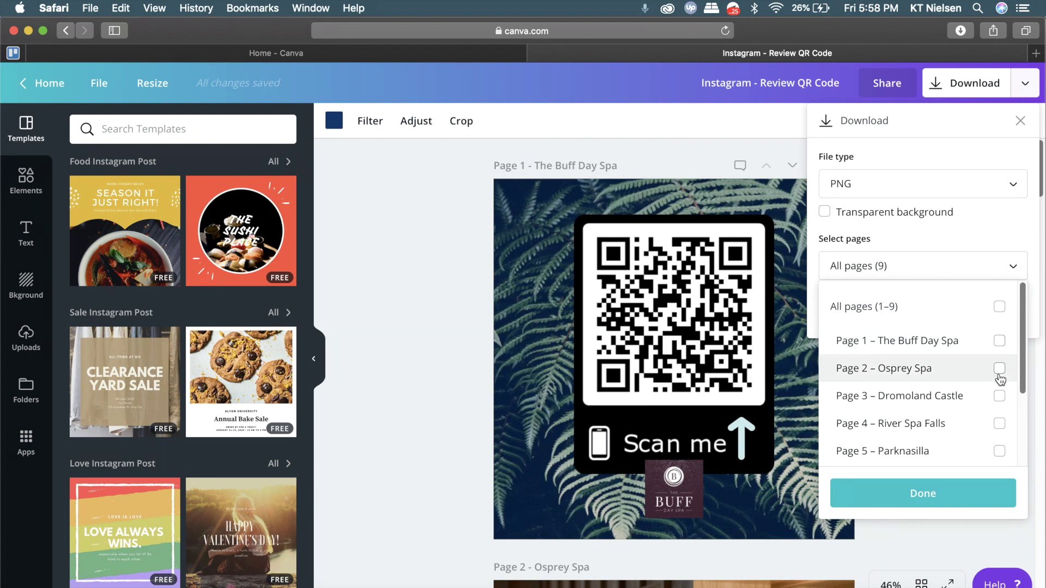
scroll(1003, 353, down, 1)
scroll(1002, 353, down, 2)
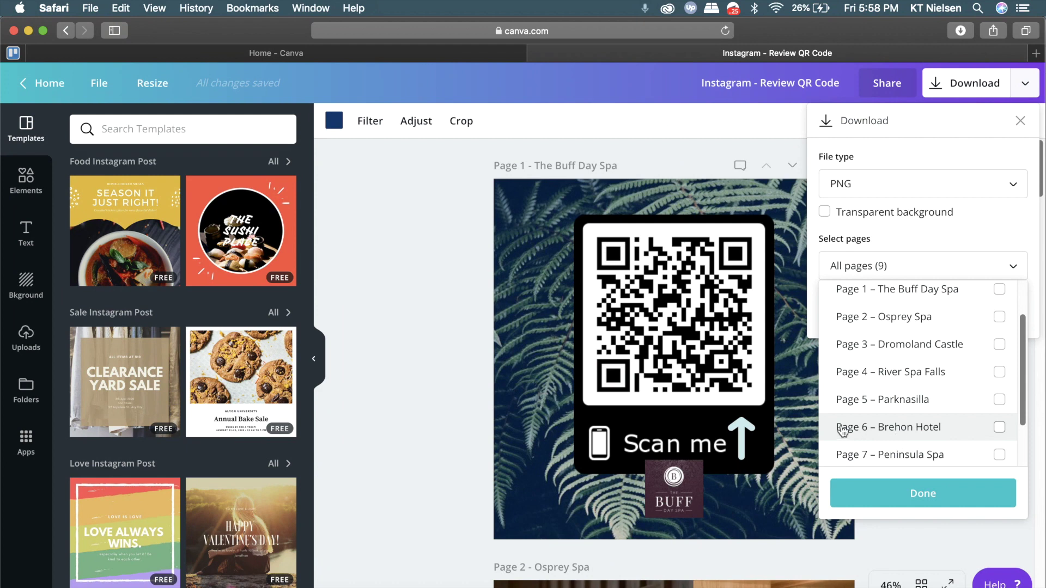
click(1000, 428)
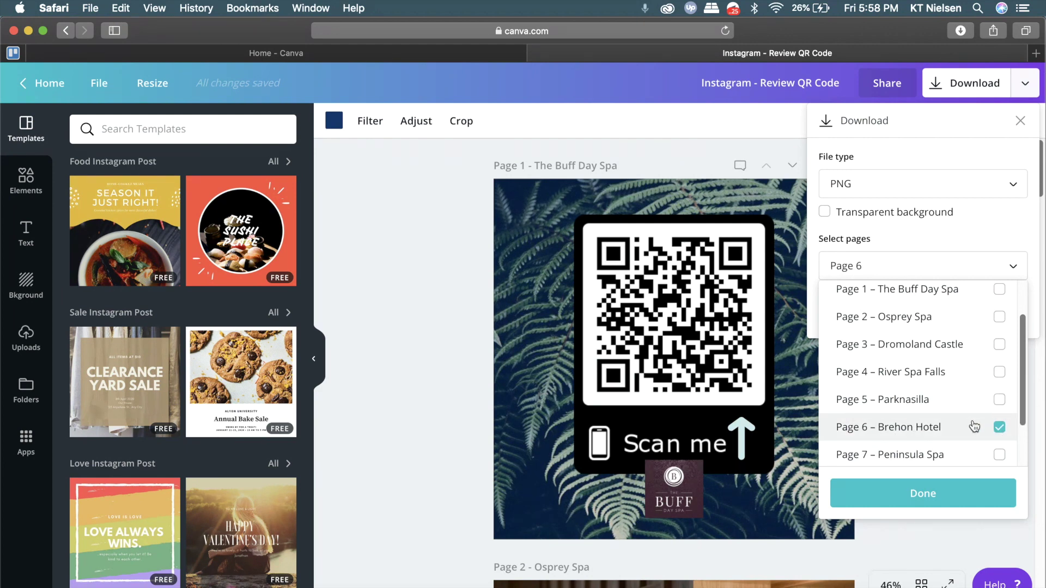
click(951, 496)
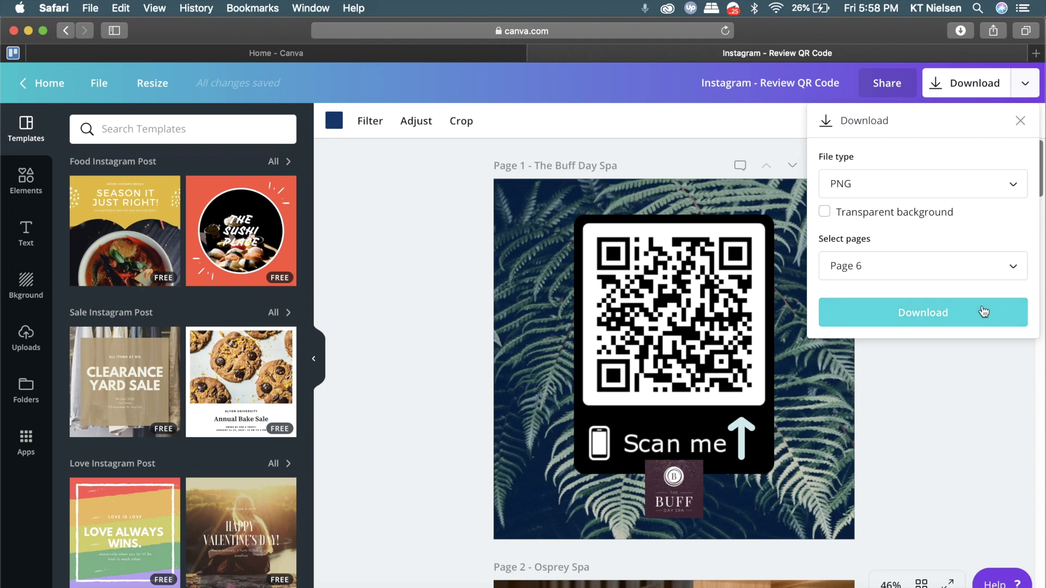
click(938, 314)
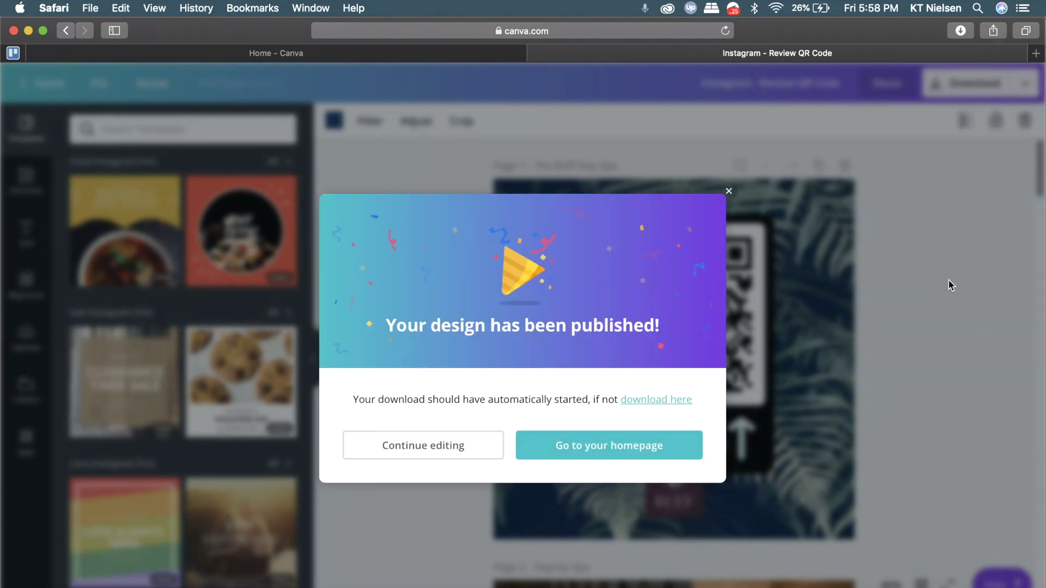
- Dismiss the published notice to return to the QR code design editor
click(729, 192)
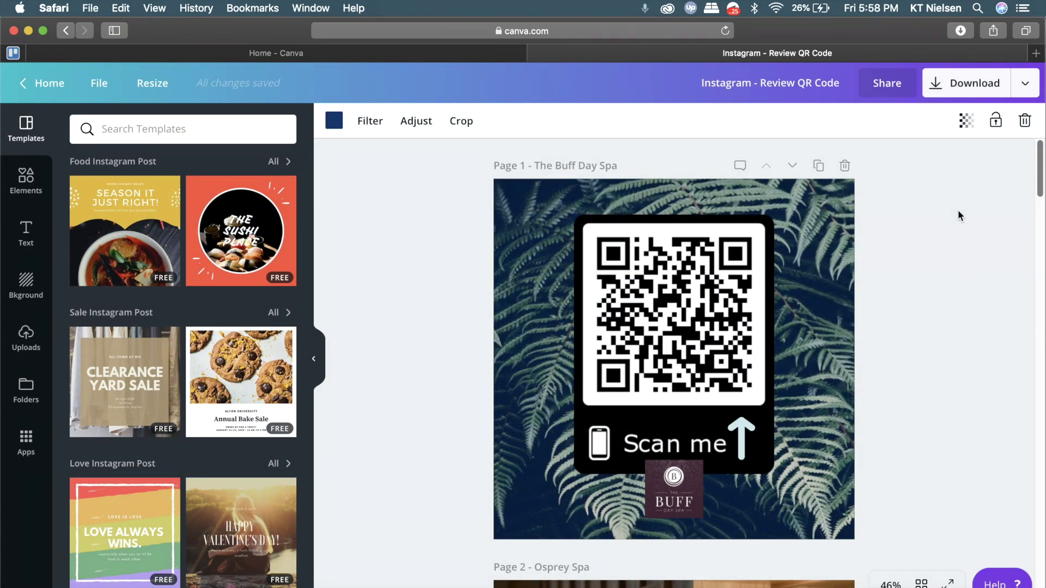